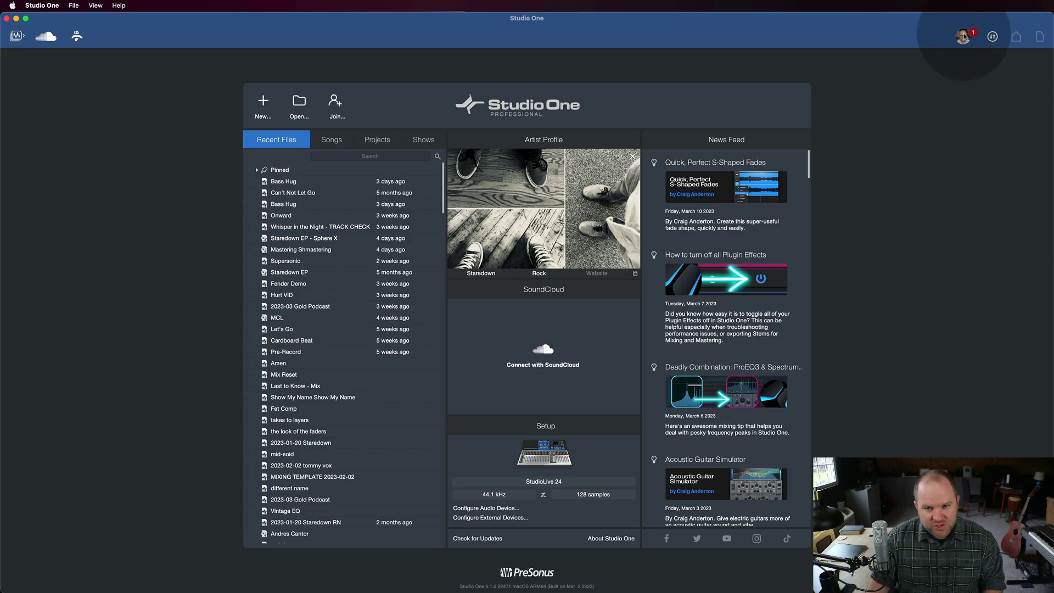
Step: Open the account notifications panel from the profile avatar in the top-right toolbar
left_click(964, 37)
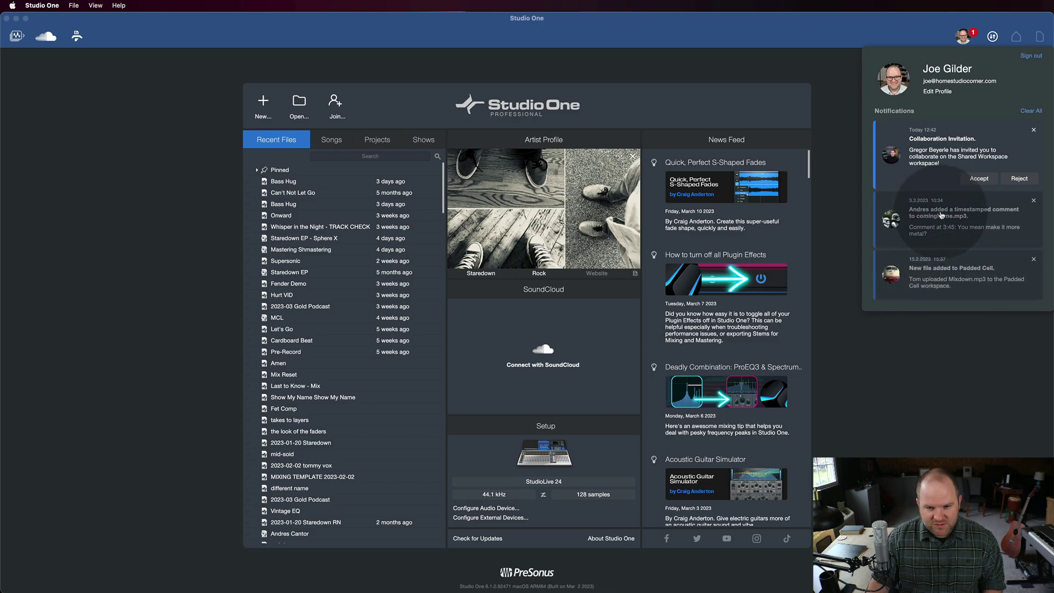
left_click(941, 214)
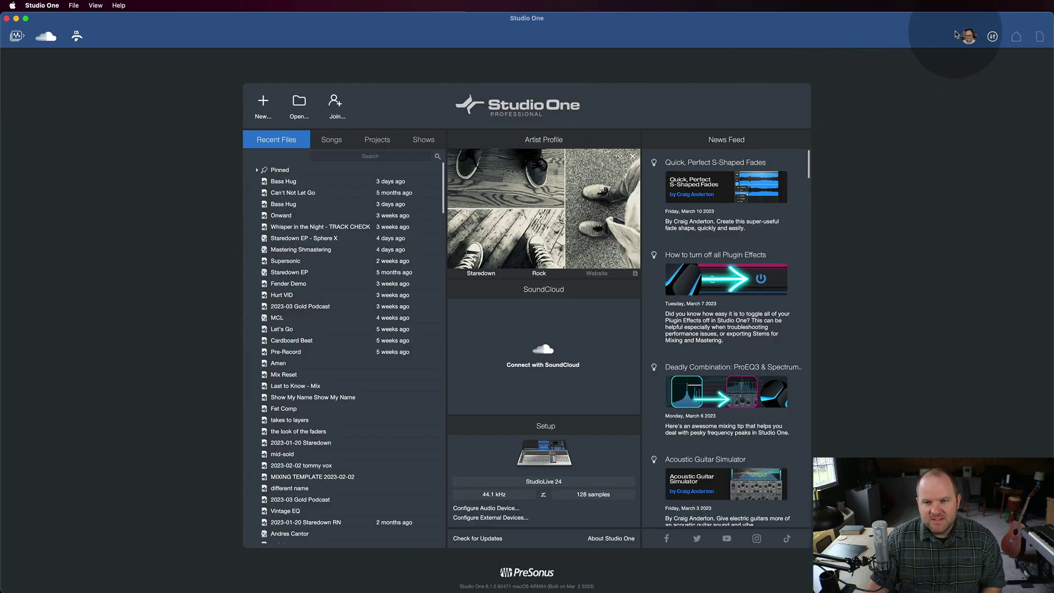
Step: Accept the Shared Workspace collaboration invitation in the notifications panel
left_click(968, 36)
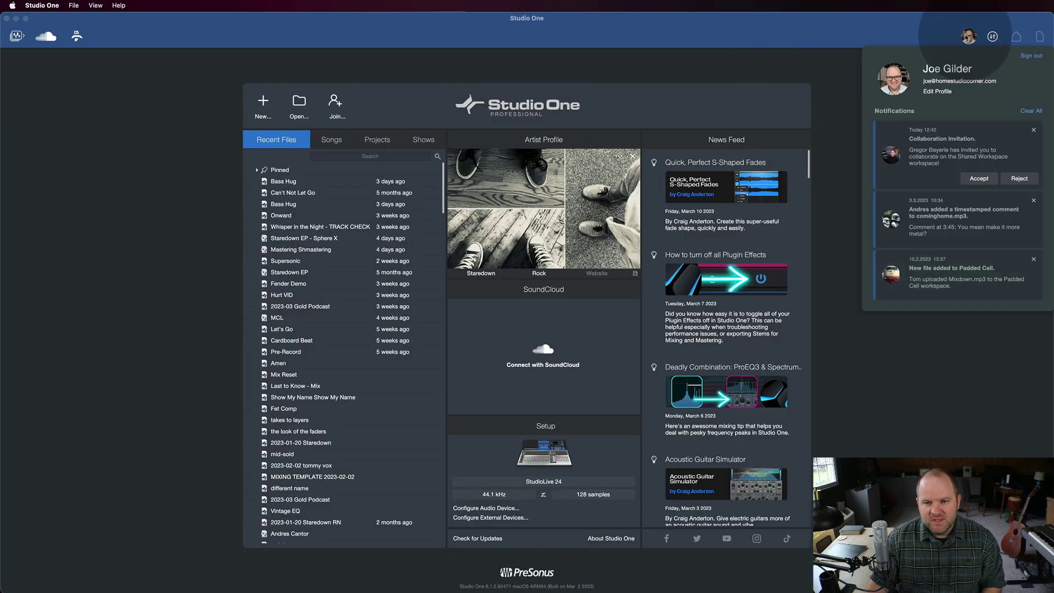
left_click(979, 179)
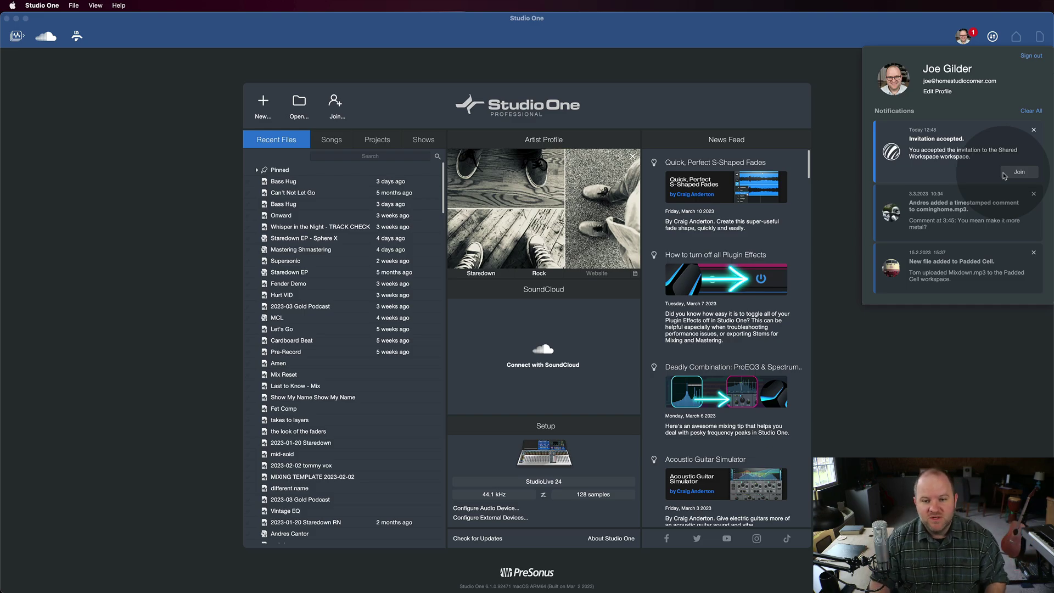
Step: View Gregor Beyerle's Shared Workspace in the Join Folder dialog, then close it without joining
left_click(1022, 177)
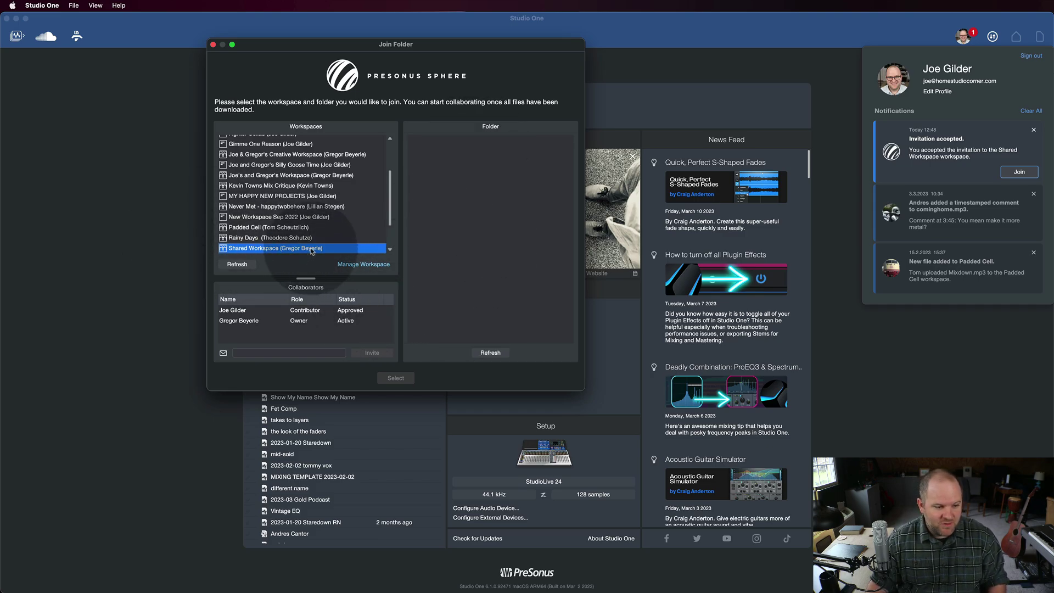
left_click(212, 44)
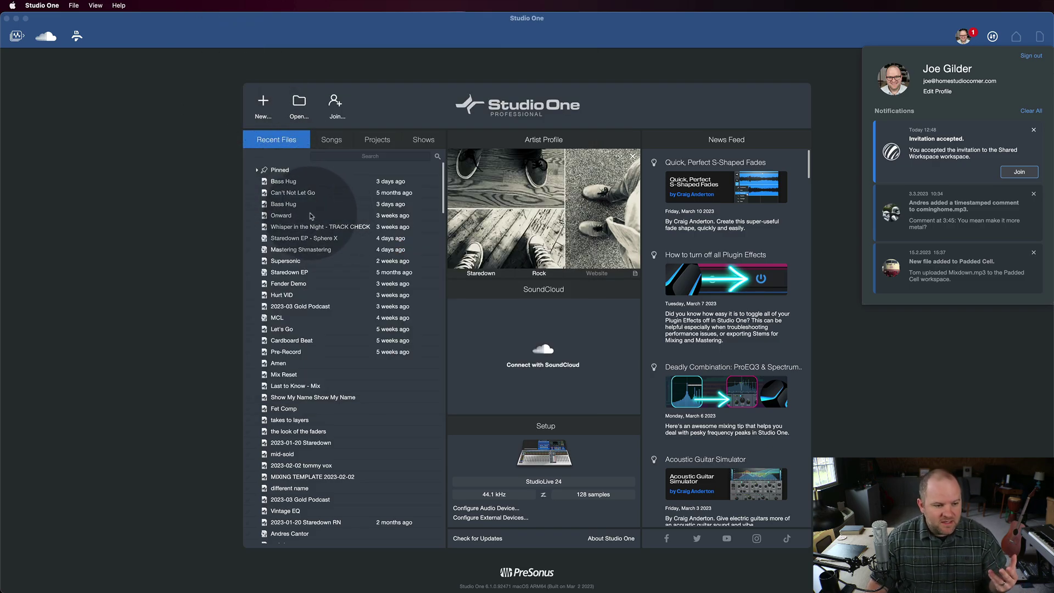
Step: Open Bass Hug from Recent Files and set Export Stems publishing to Upload to PreSonus Sphere
left_click(284, 177)
double_click(283, 182)
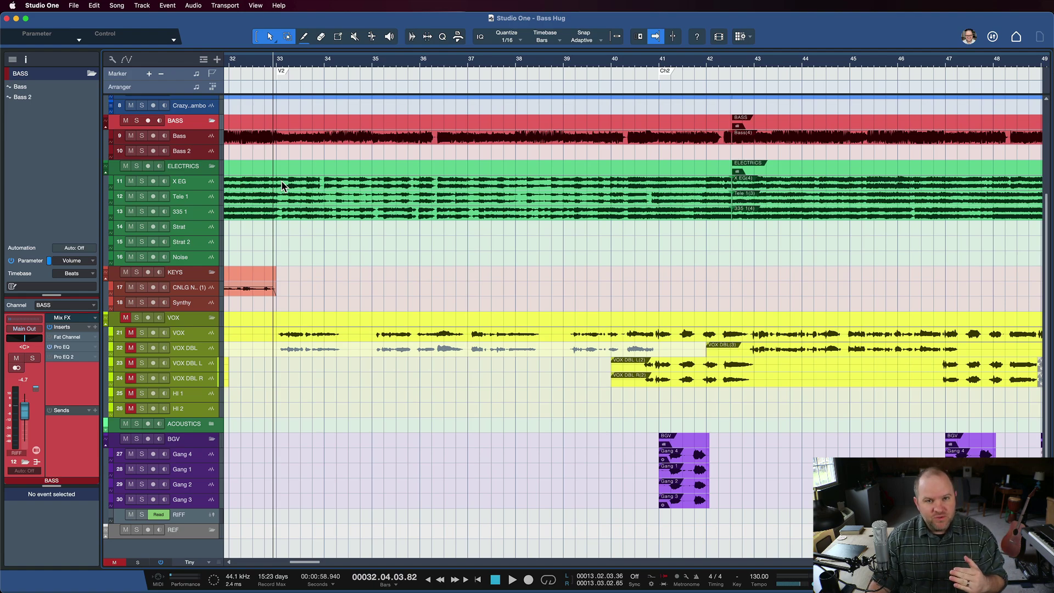
left_click(74, 6)
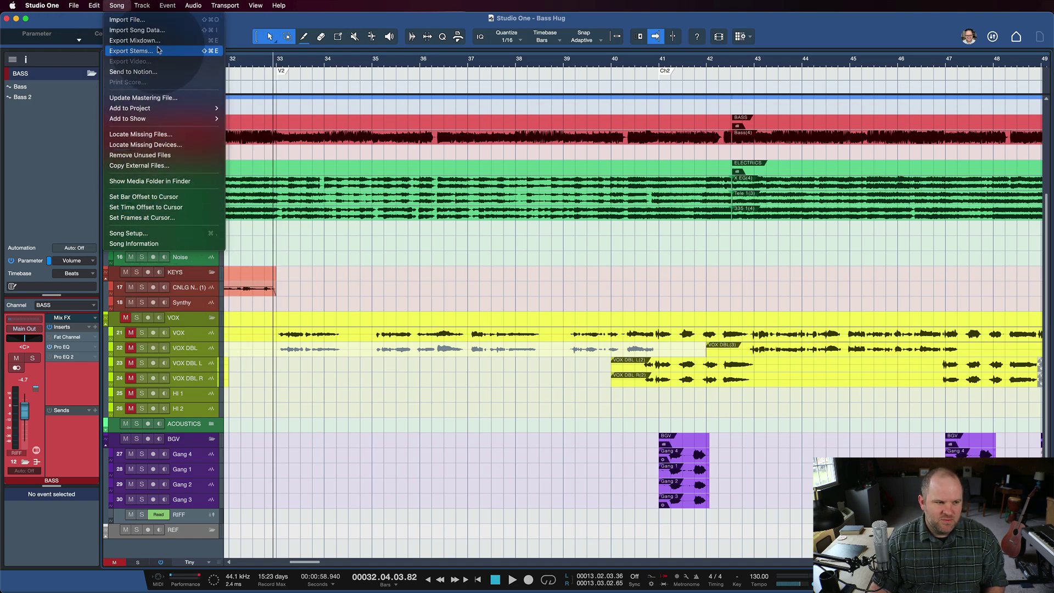
left_click(132, 52)
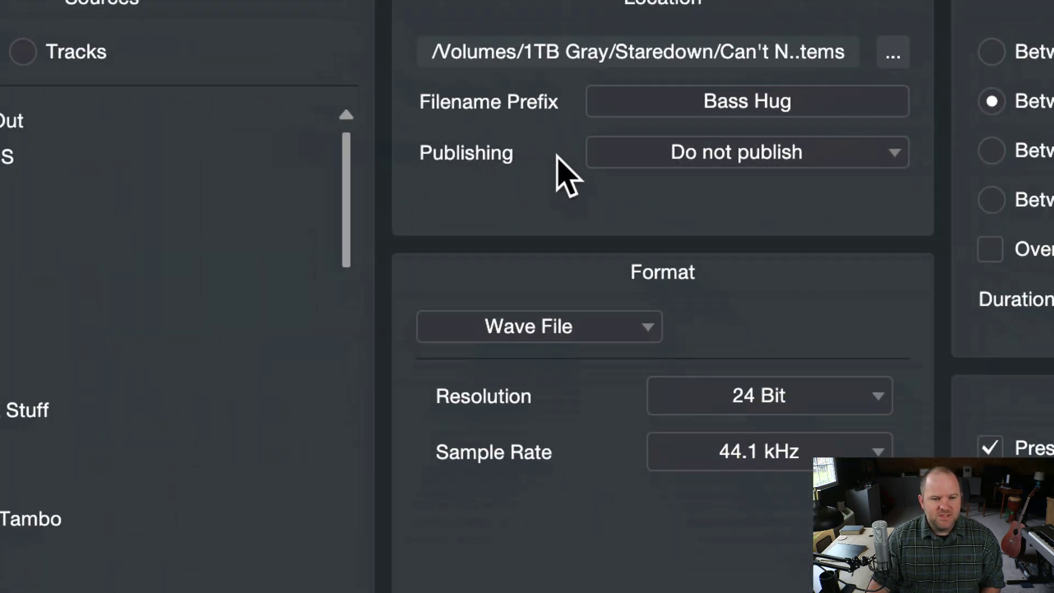
left_click(787, 148)
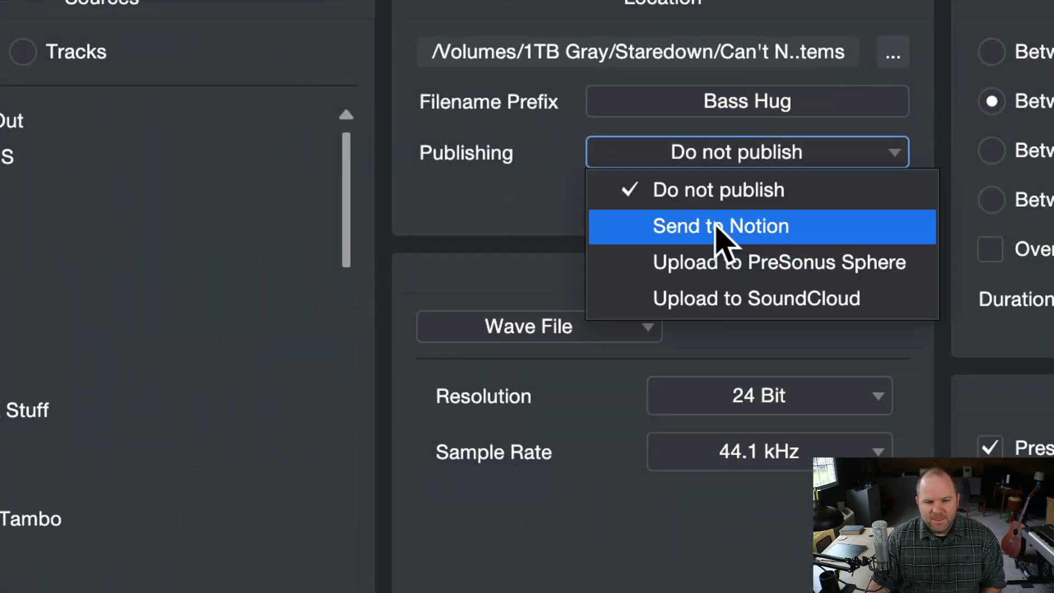
left_click(751, 262)
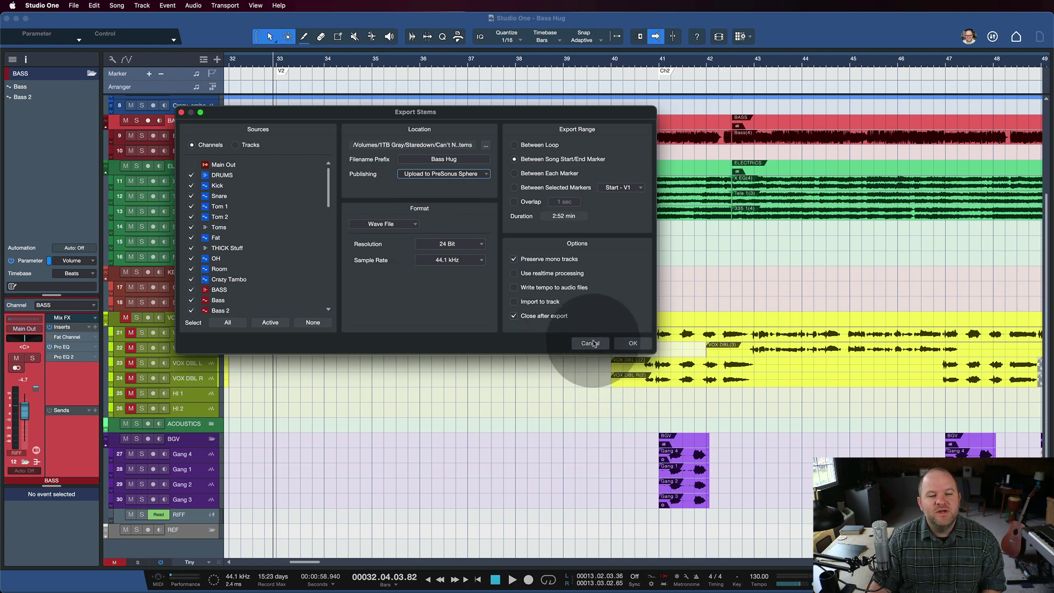
Step: Cancel Export Stems, return to the start page, and reopen the account notifications
left_click(591, 344)
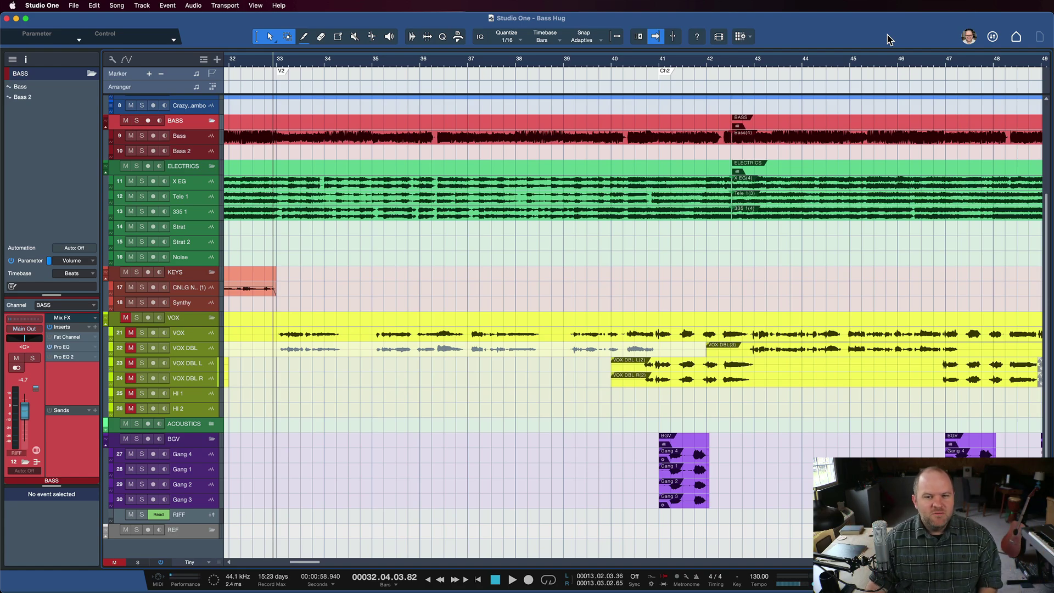
left_click(1019, 39)
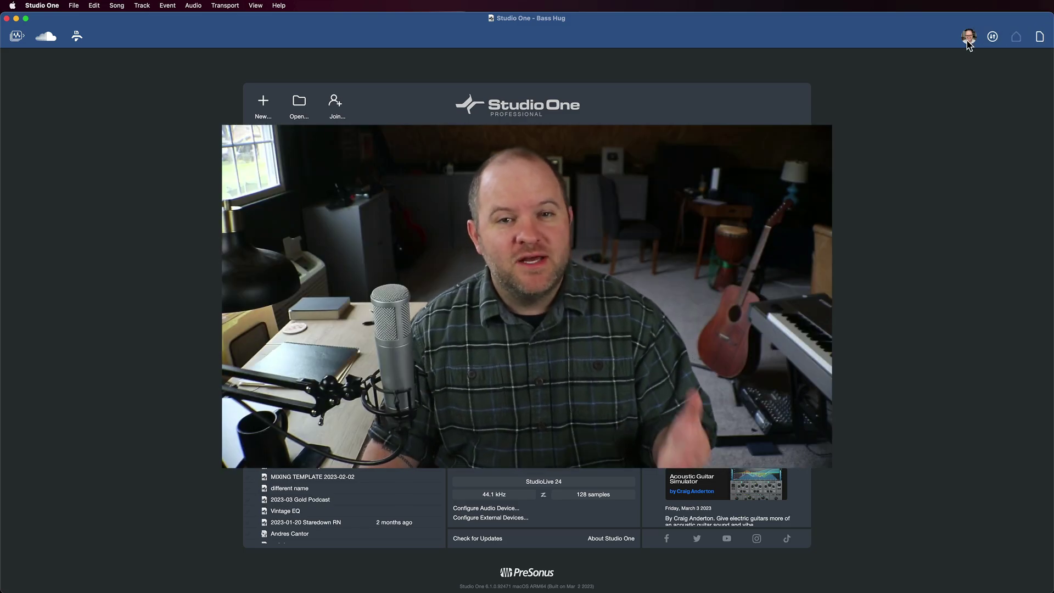
left_click(968, 39)
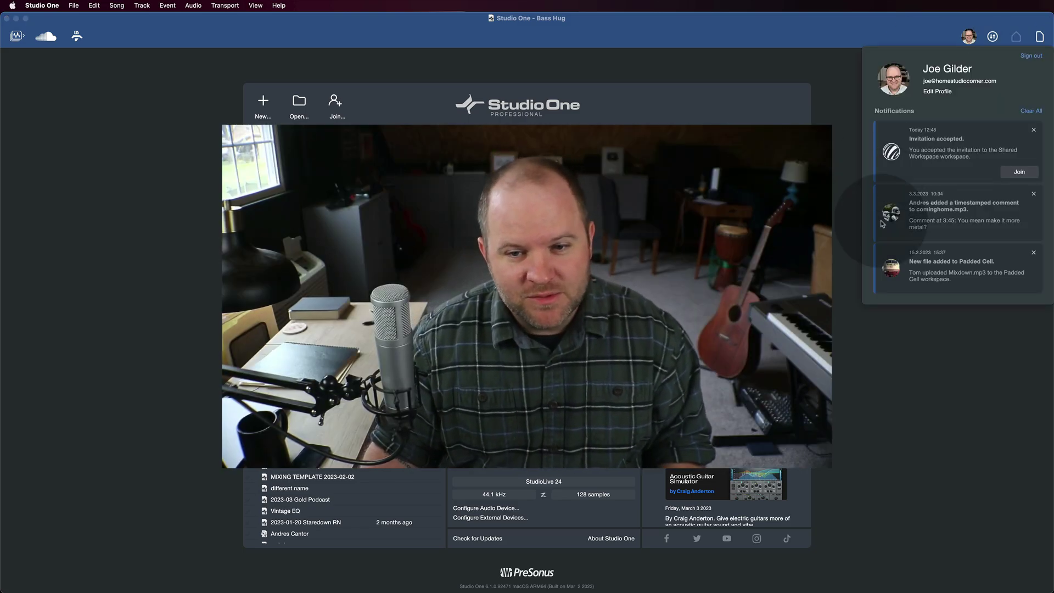